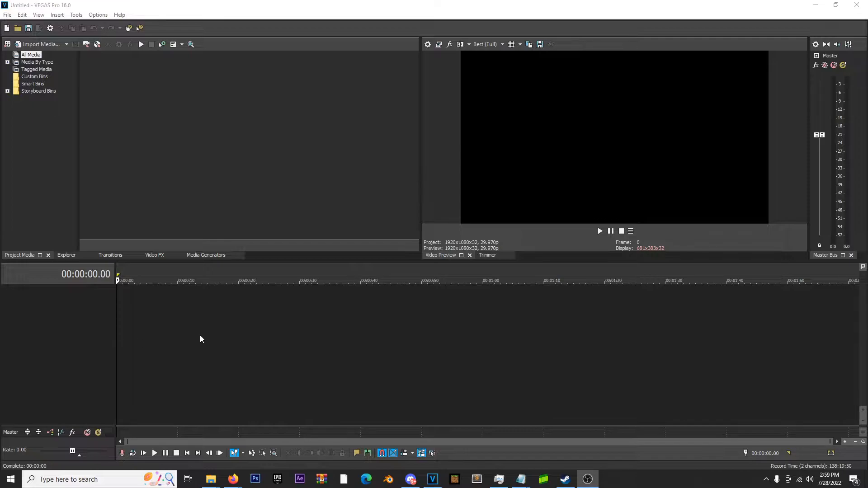
pyautogui.click(40, 6)
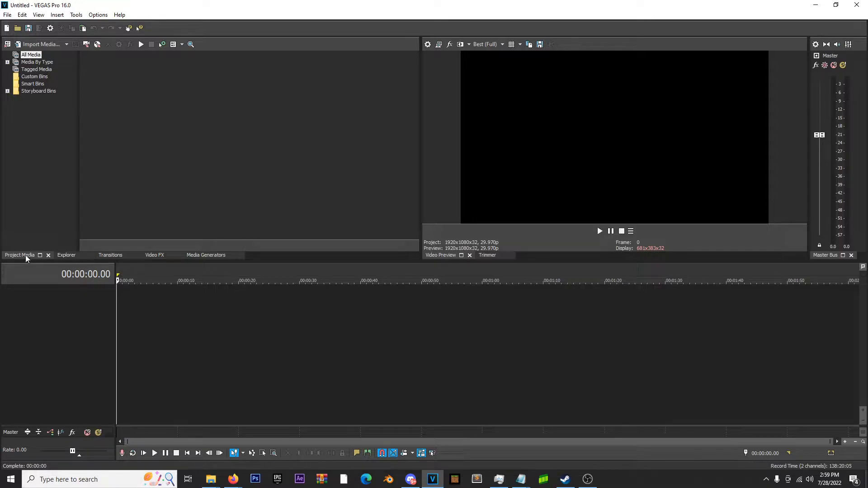
pyautogui.click(66, 256)
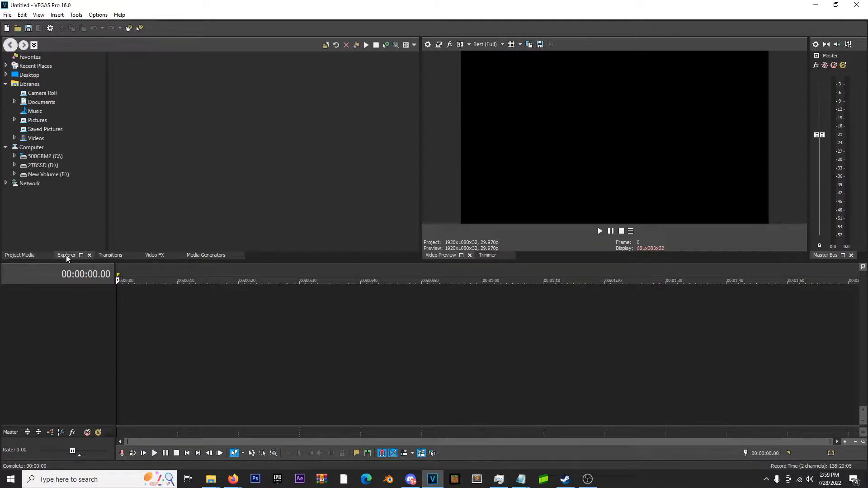
pyautogui.click(112, 258)
pyautogui.click(161, 258)
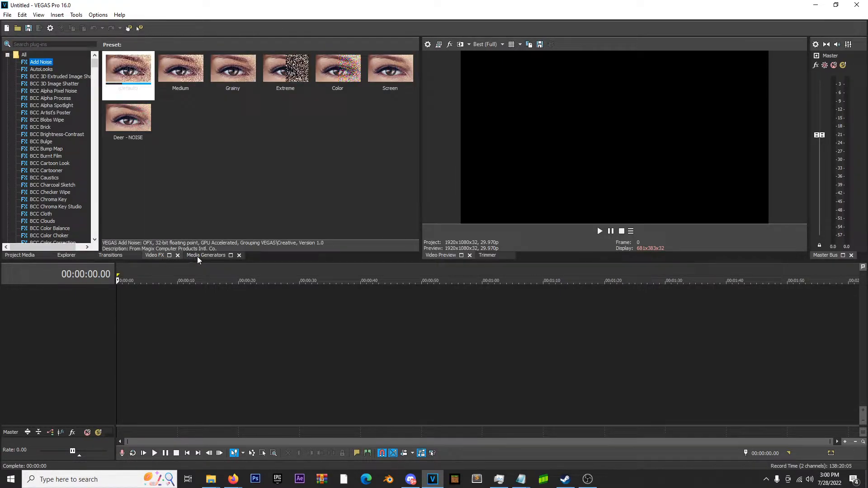
pyautogui.click(197, 256)
pyautogui.click(32, 257)
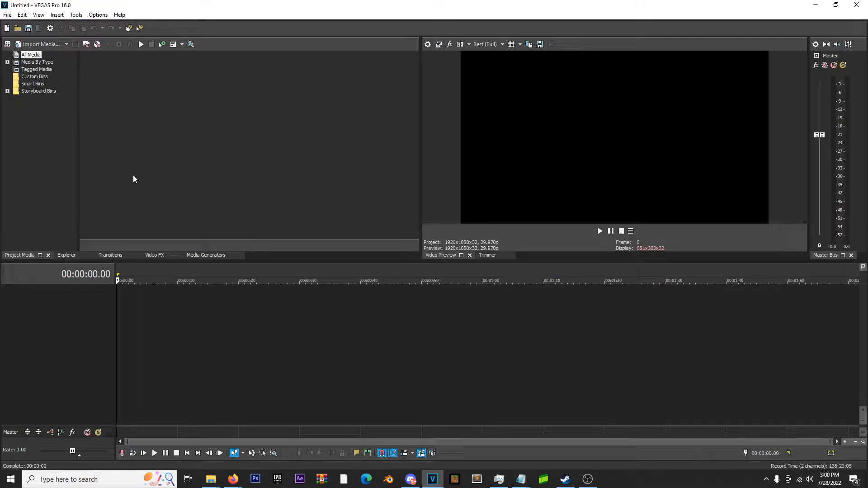
# - Import the barret headshot clip and place it at the start of the timeline without matching the project video settings to it
pyautogui.click(32, 45)
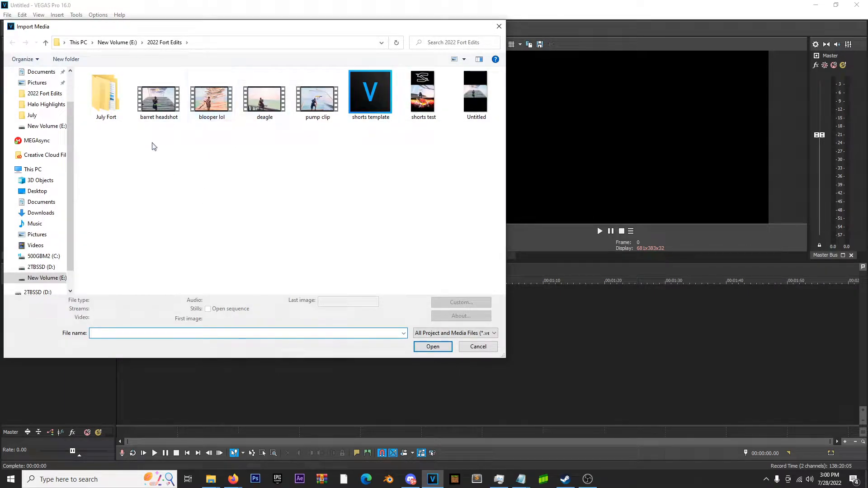
pyautogui.doubleClick(159, 117)
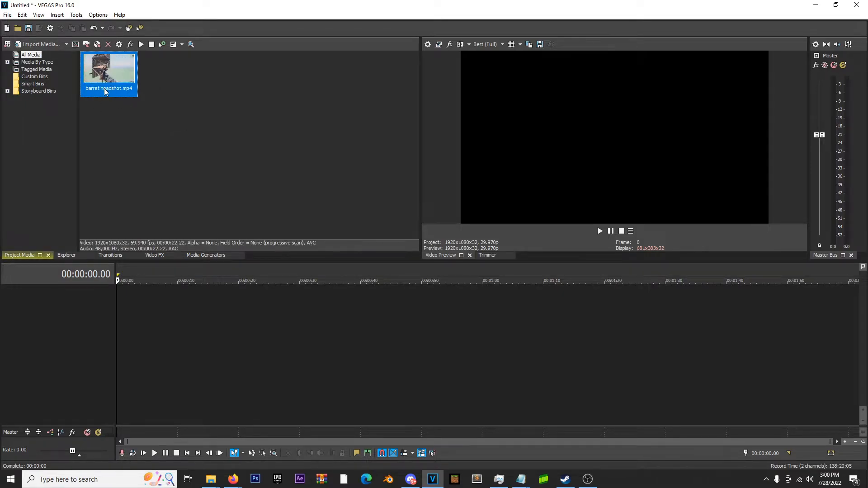
pyautogui.moveTo(104, 92)
pyautogui.mouseDown()
pyautogui.moveTo(125, 195)
pyautogui.moveTo(109, 93)
pyautogui.mouseUp()
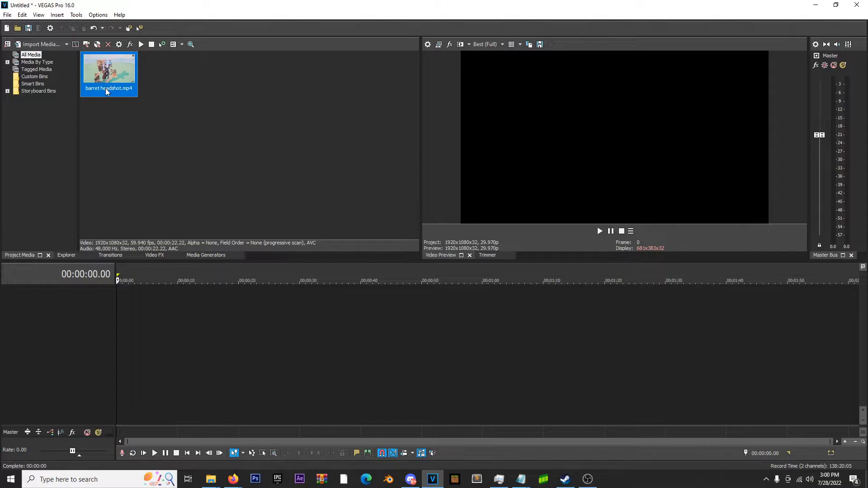
pyautogui.moveTo(108, 92); pyautogui.dragTo(119, 293)
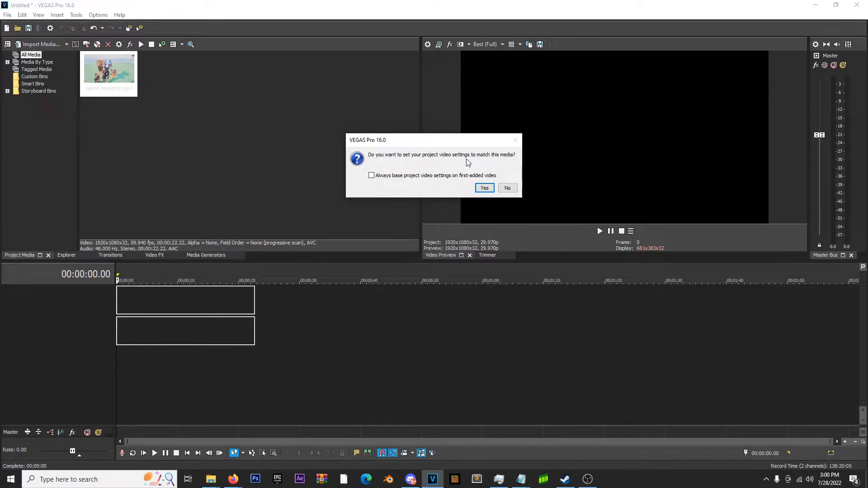
pyautogui.click(508, 188)
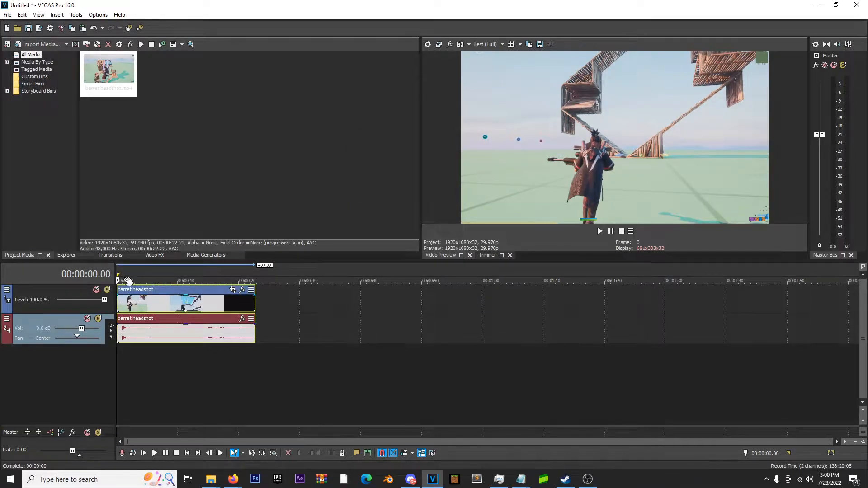
# - Play the opening of the clip and strongly lower the master output volume
pyautogui.press('space')
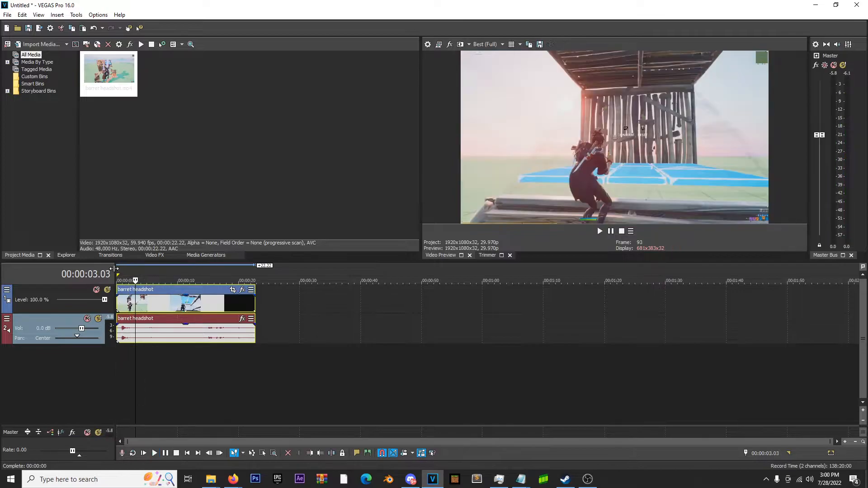
pyautogui.moveTo(822, 136); pyautogui.dragTo(824, 204)
pyautogui.moveTo(135, 279)
pyautogui.mouseDown()
pyautogui.moveTo(155, 281)
pyautogui.moveTo(146, 280)
pyautogui.mouseUp()
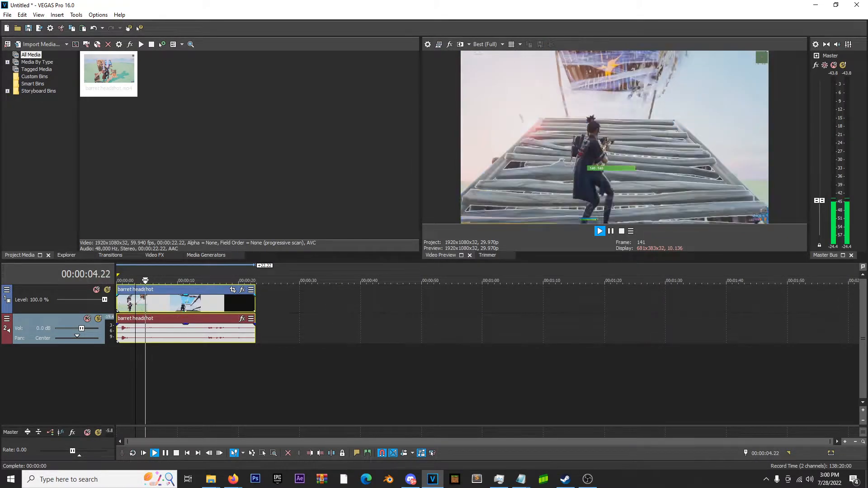
# - Preview the clip at several points along the timeline and play it from the start
pyautogui.click(131, 270)
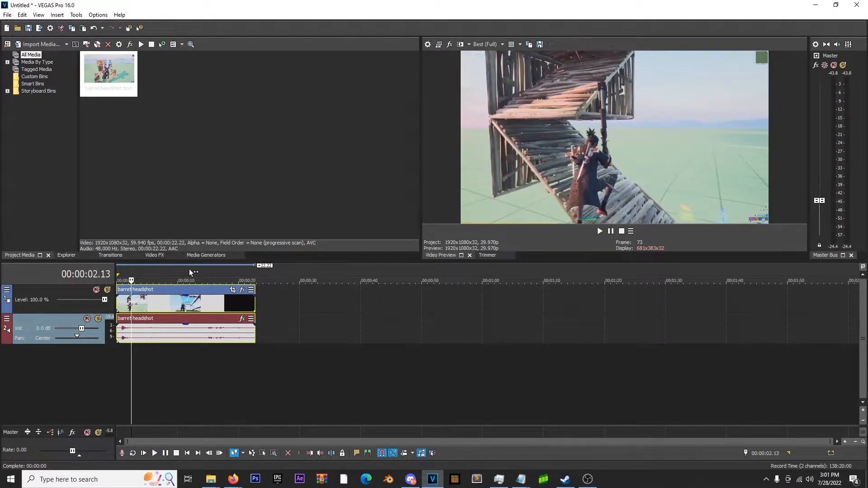
pyautogui.click(189, 272)
pyautogui.click(235, 272)
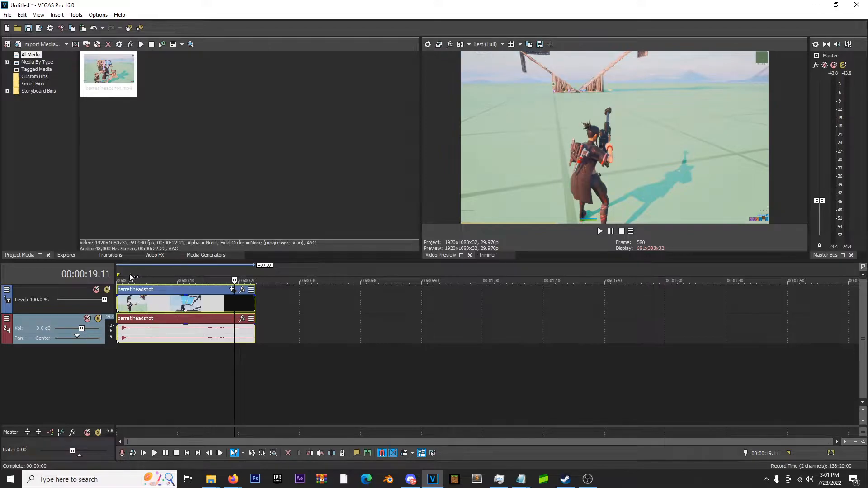
pyautogui.click(120, 272)
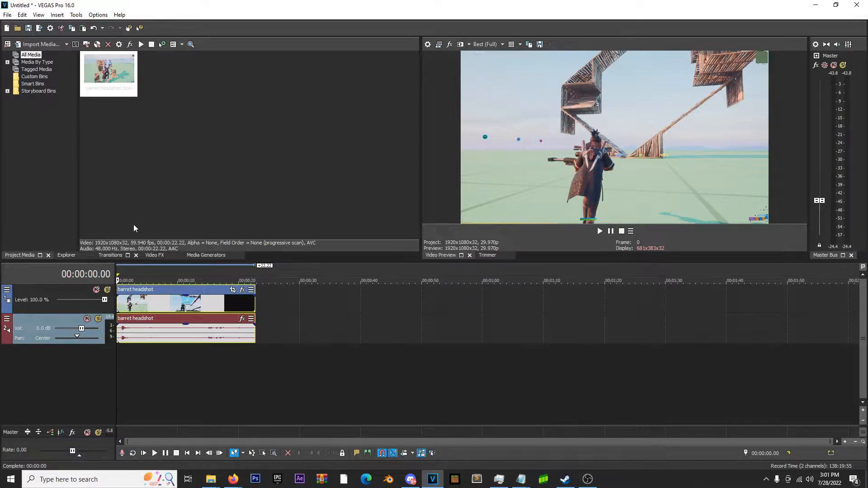
pyautogui.press('space')
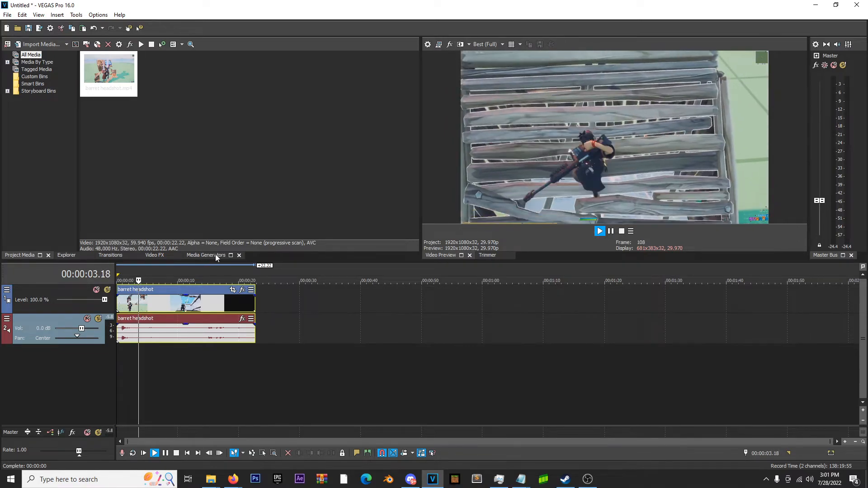
pyautogui.press('space')
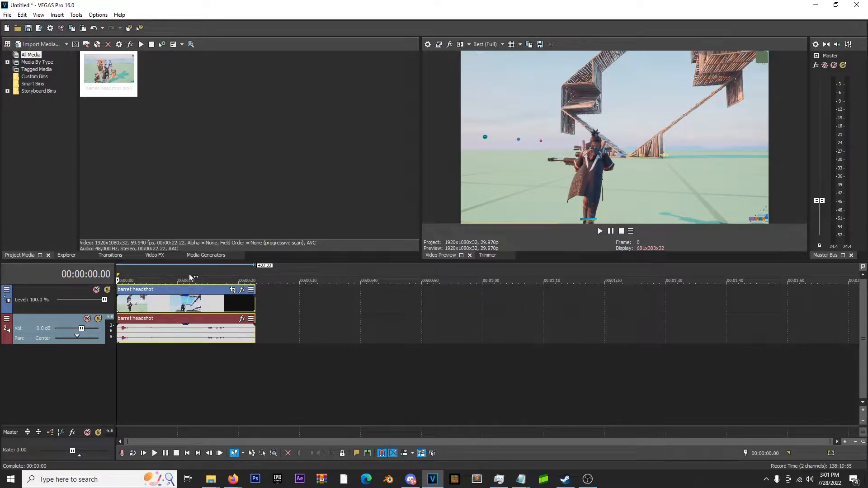
# - Set the video preview quality to Draft (Full)
pyautogui.click(490, 46)
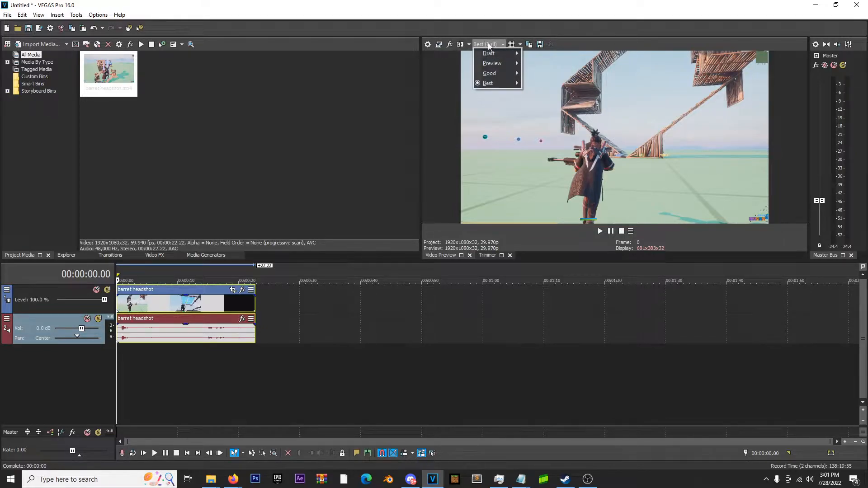
pyautogui.moveTo(493, 53)
pyautogui.click(532, 64)
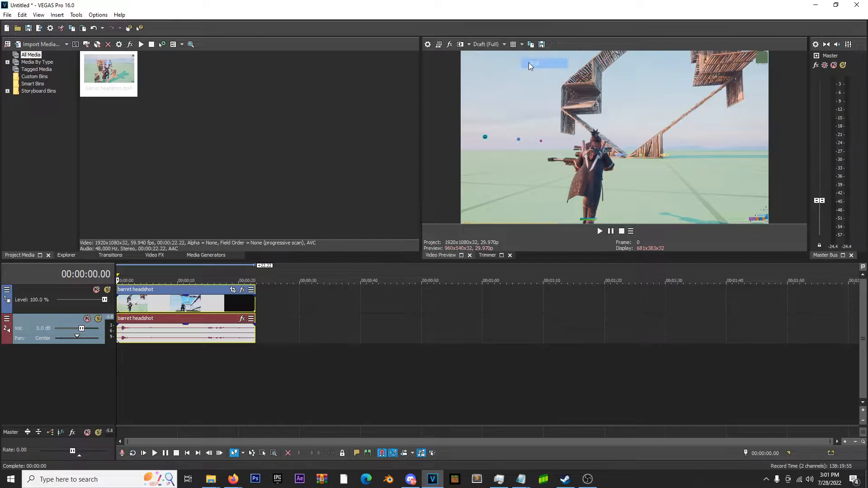
# - Set the video preview quality to Preview (Quarter) and play the clip from the start to check playback
pyautogui.click(489, 45)
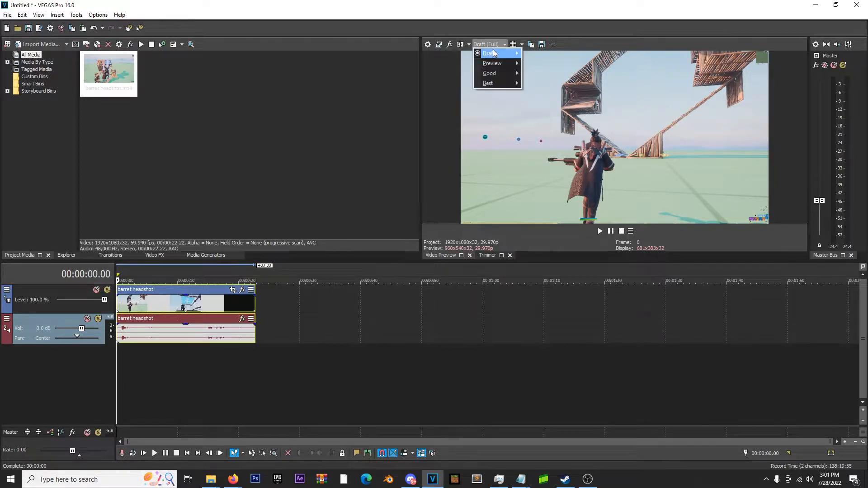
pyautogui.moveTo(492, 64)
pyautogui.click(532, 93)
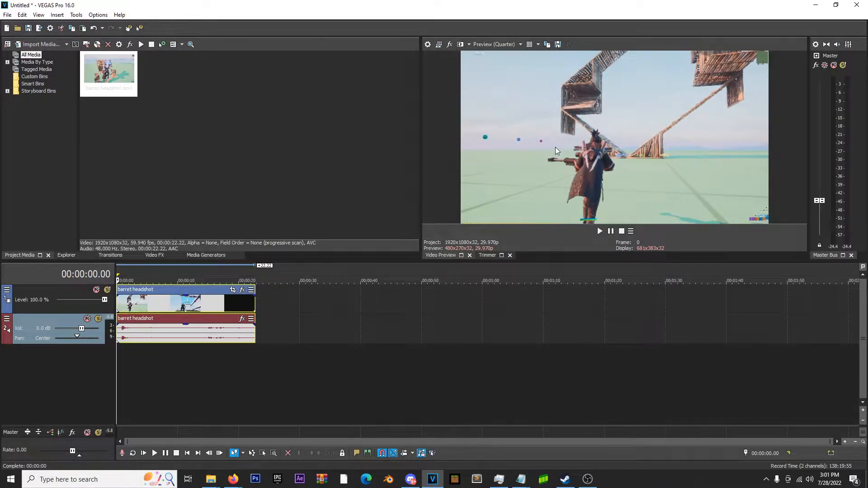
pyautogui.press('space')
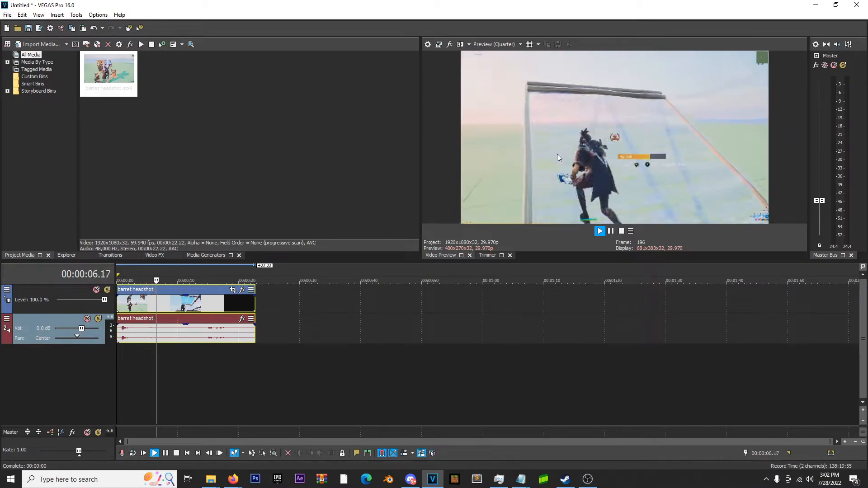
pyautogui.press('space')
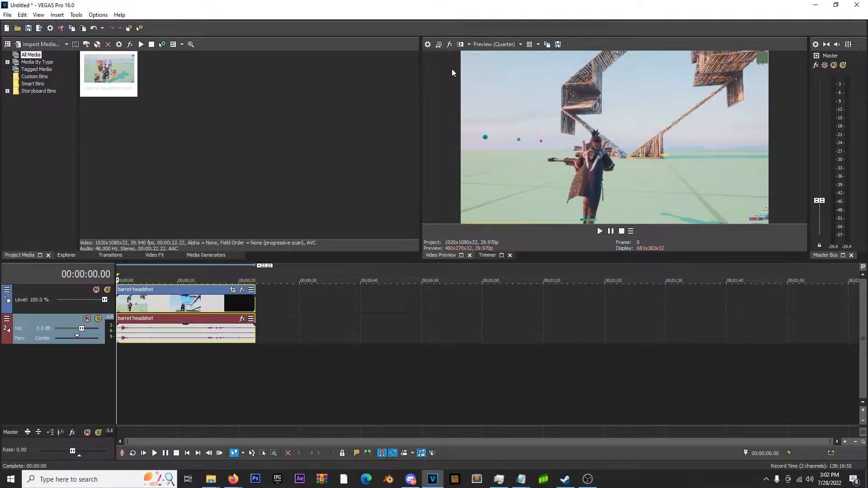
# - In the project video properties, check the frame width and height and set the frame rate to 24.000 (Film)
pyautogui.click(428, 45)
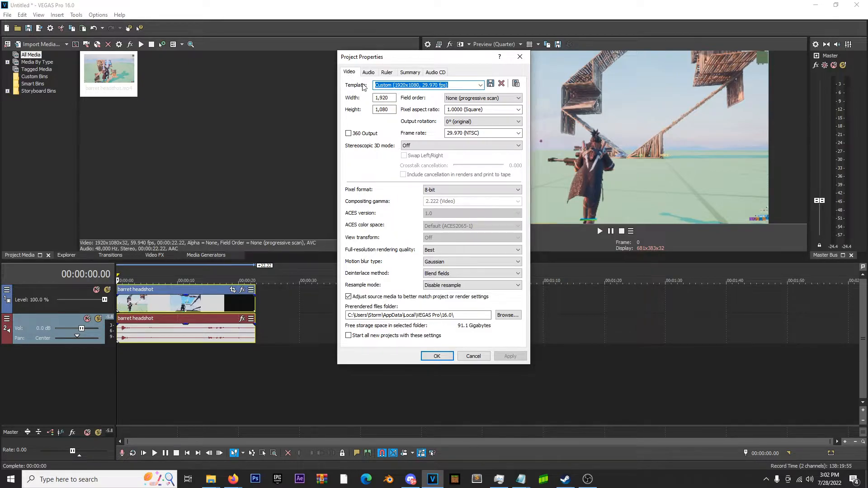
pyautogui.doubleClick(384, 98)
pyautogui.doubleClick(396, 110)
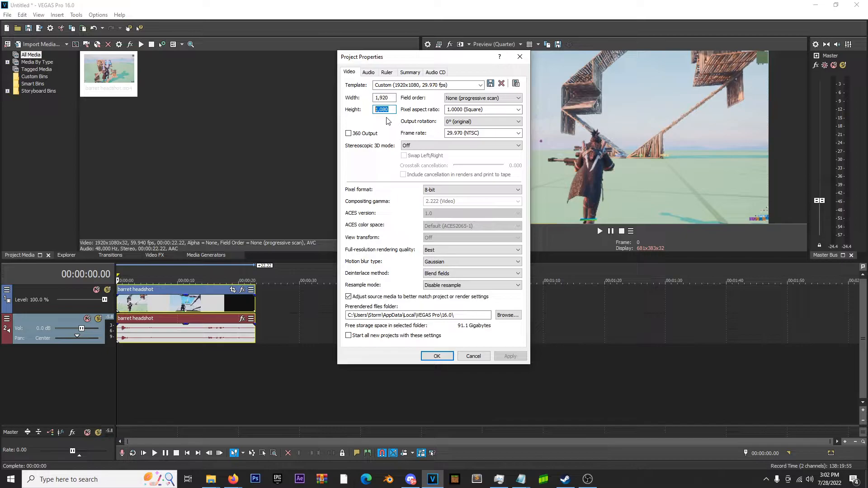
pyautogui.doubleClick(393, 97)
pyautogui.moveTo(391, 110); pyautogui.dragTo(346, 111)
pyautogui.click(515, 133)
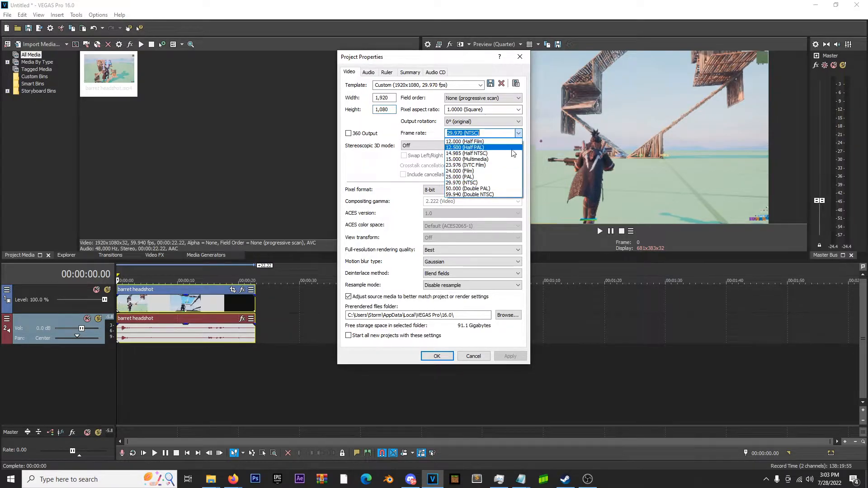
pyautogui.click(453, 175)
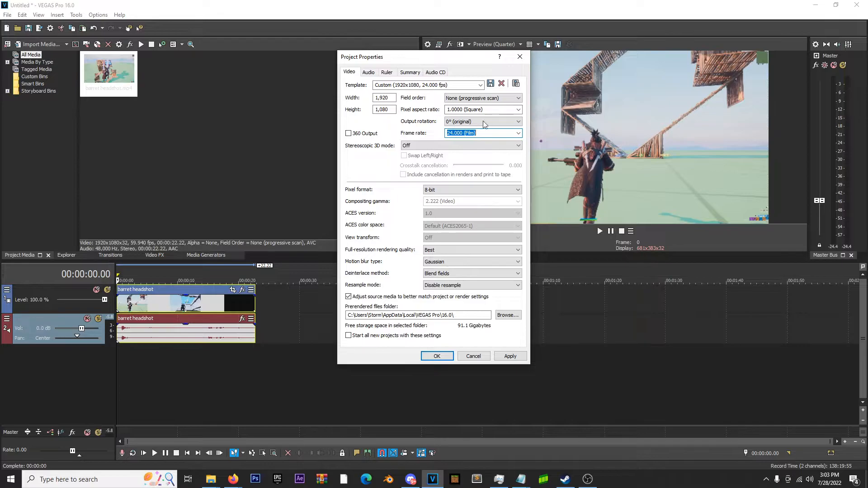
# - Try the 59.940 (Double NTSC) project frame rate and return it to 24.000 (Film)
pyautogui.click(517, 133)
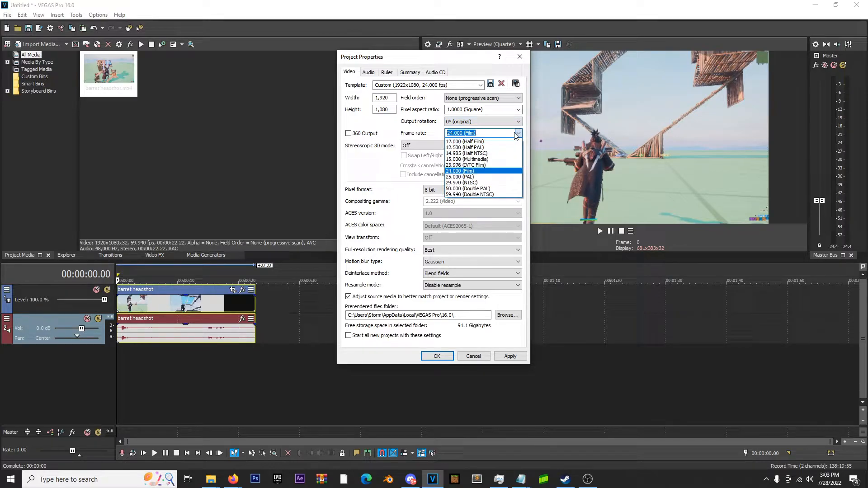
pyautogui.click(455, 195)
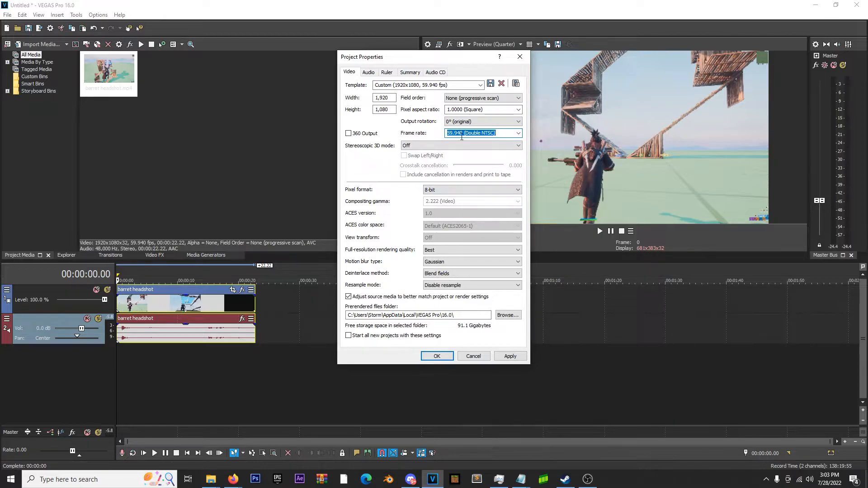
pyautogui.click(518, 133)
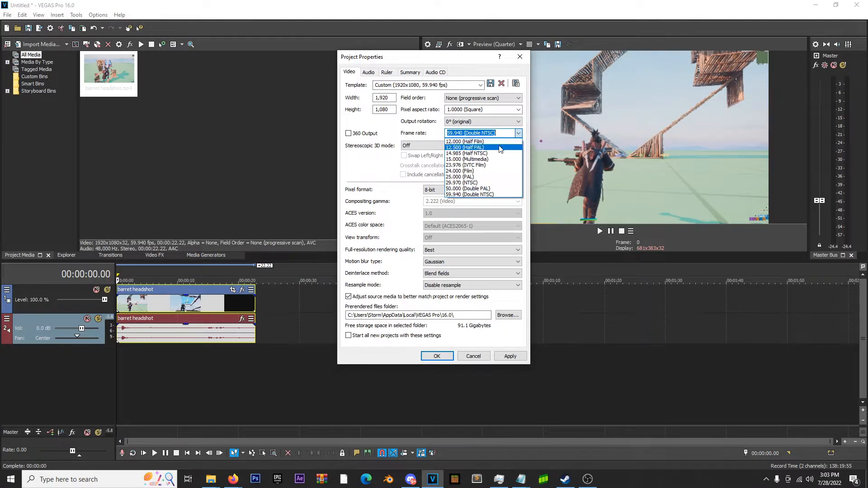
pyautogui.click(478, 172)
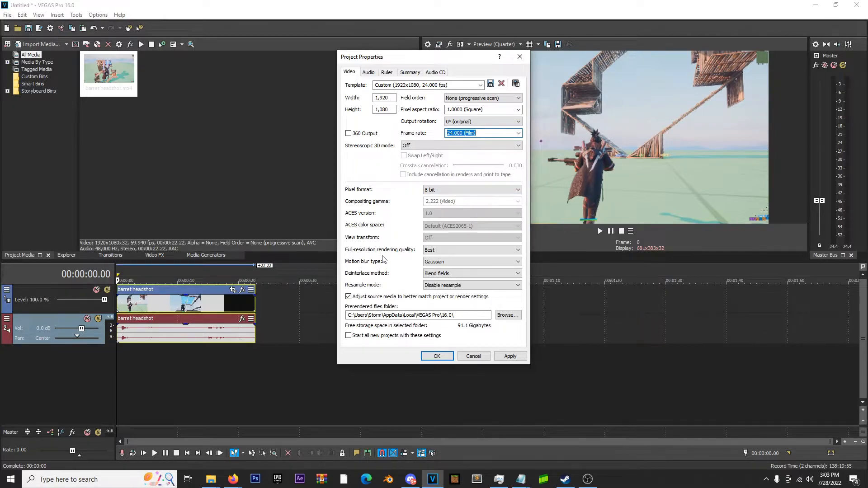
# - Keep full-resolution rendering quality at Best and motion blur type at Gaussian, and choose Disable resample as the resample mode
pyautogui.click(434, 252)
pyautogui.click(434, 252)
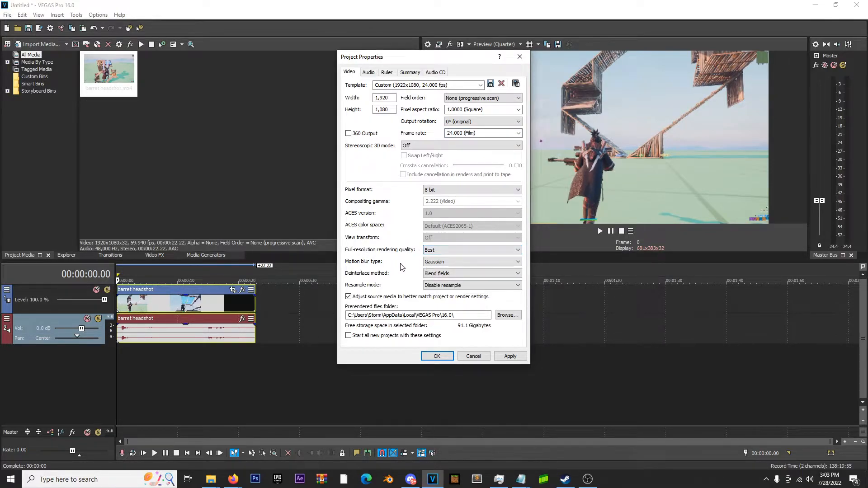
pyautogui.click(433, 264)
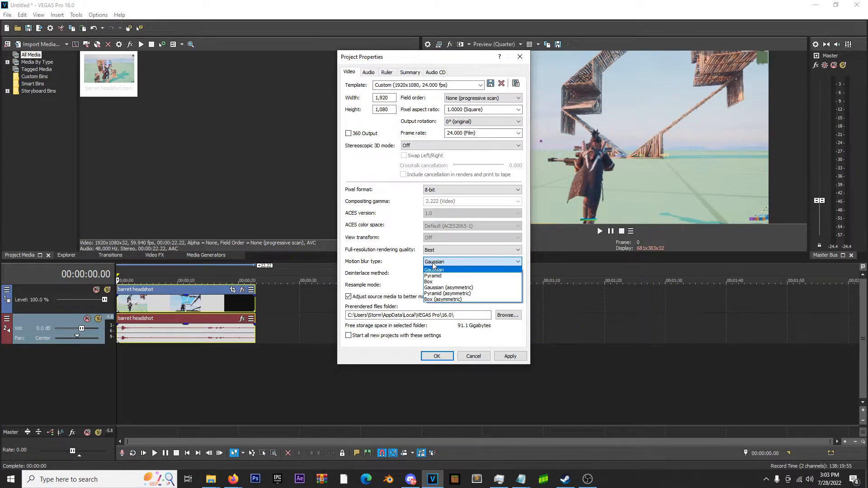
pyautogui.click(436, 263)
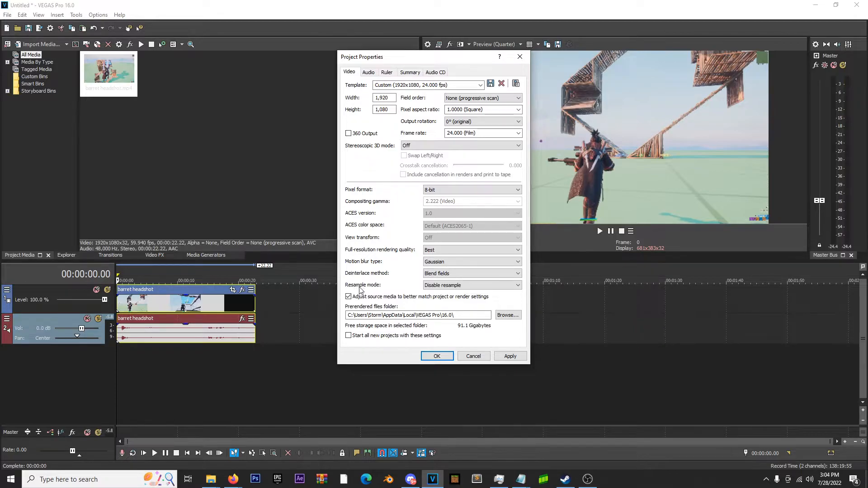
pyautogui.click(440, 287)
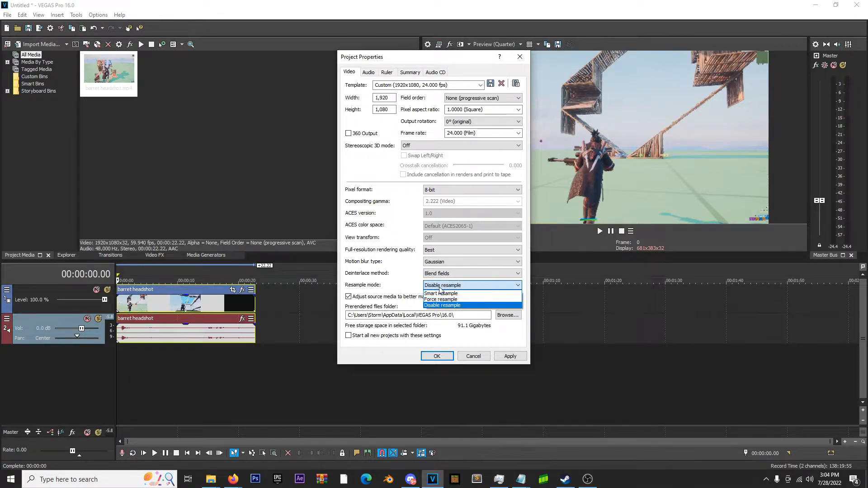
pyautogui.click(450, 308)
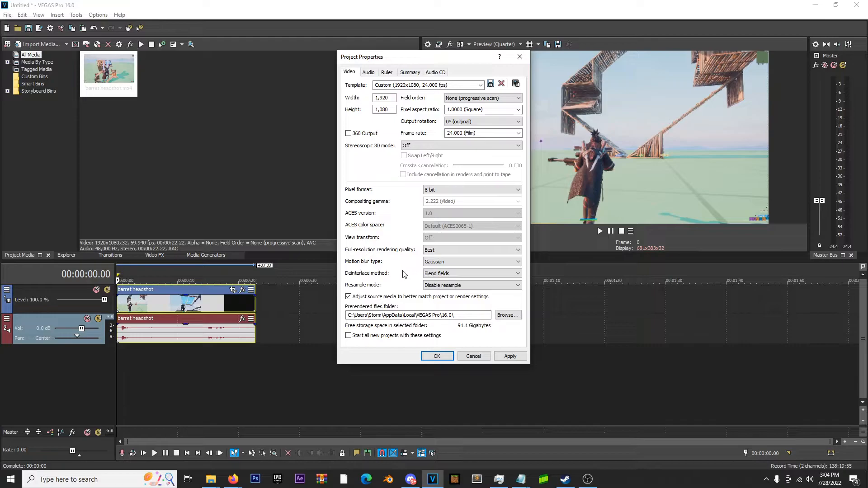
# - Reselect Disable resample as the resample mode and highlight the prerendered files folder path
pyautogui.click(429, 285)
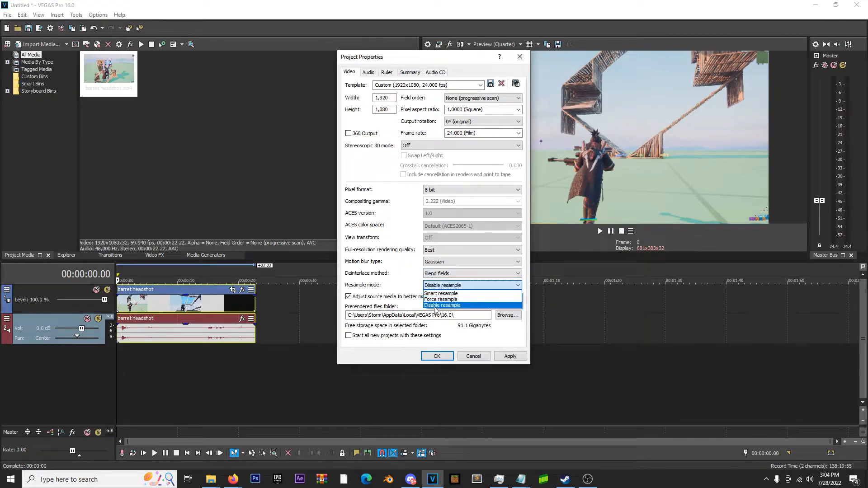
pyautogui.click(431, 306)
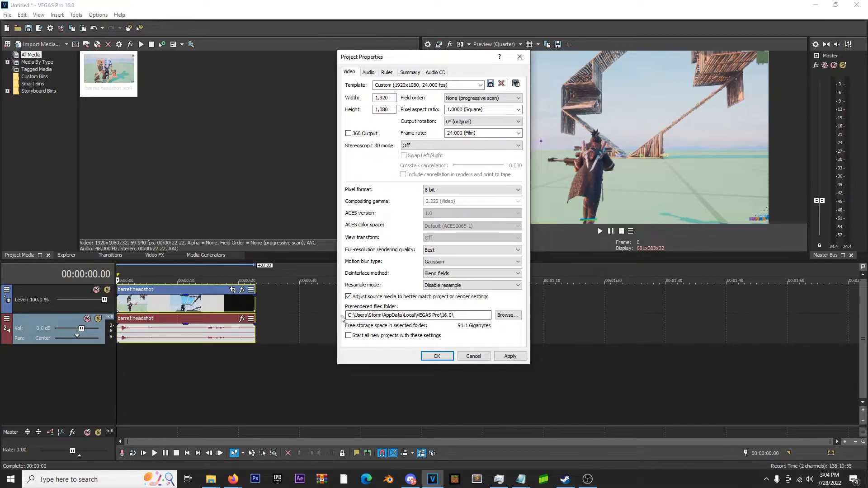
pyautogui.moveTo(469, 315); pyautogui.dragTo(284, 311)
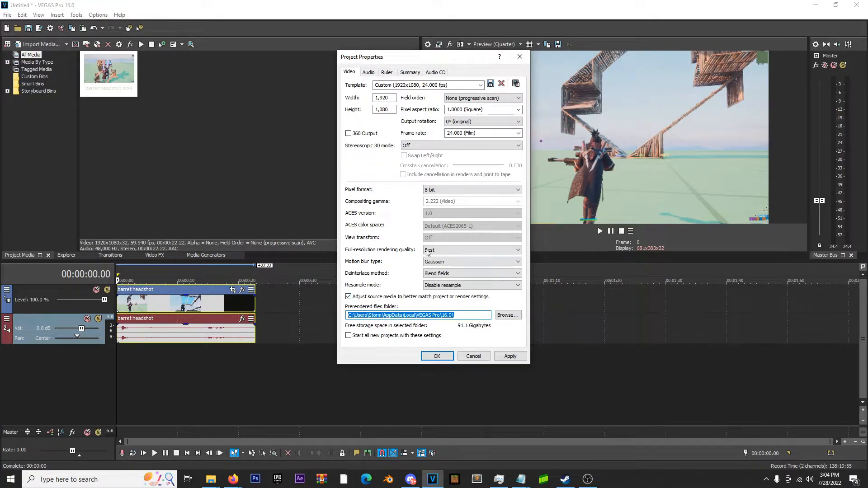
# - Review the audio, ruler, summary and audio CD project properties and return to the video properties
pyautogui.click(371, 73)
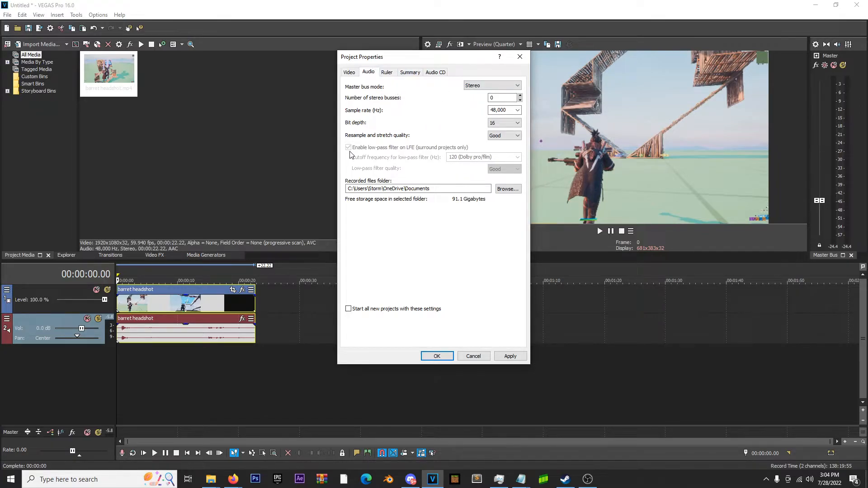
pyautogui.click(395, 74)
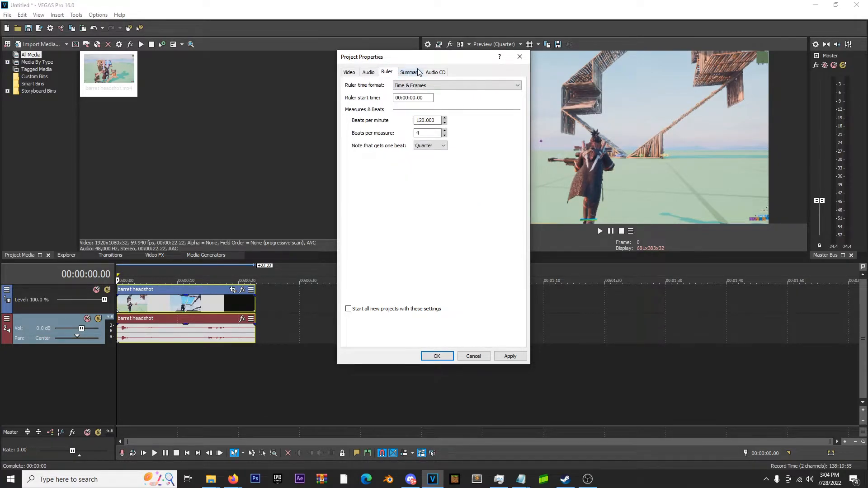
pyautogui.click(412, 74)
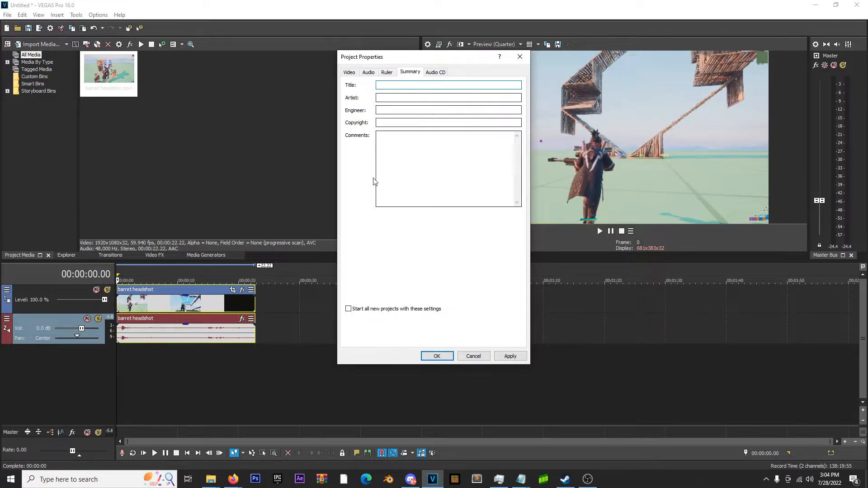
pyautogui.click(441, 73)
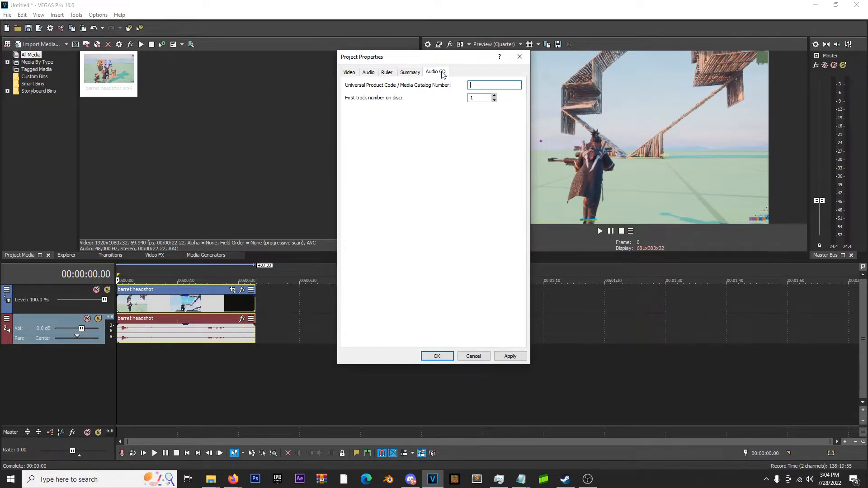
pyautogui.click(348, 73)
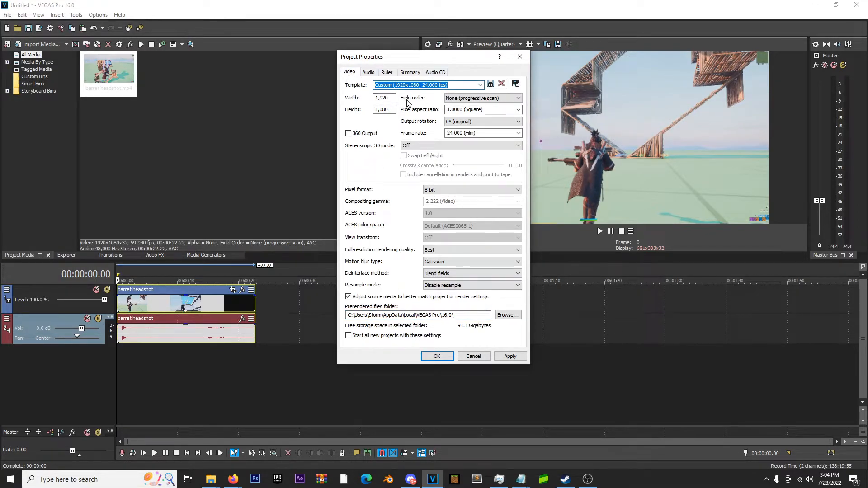
# - Cancel overwriting the Custom (1920x1080, 24.000 fps) template and apply the project properties
pyautogui.click(492, 86)
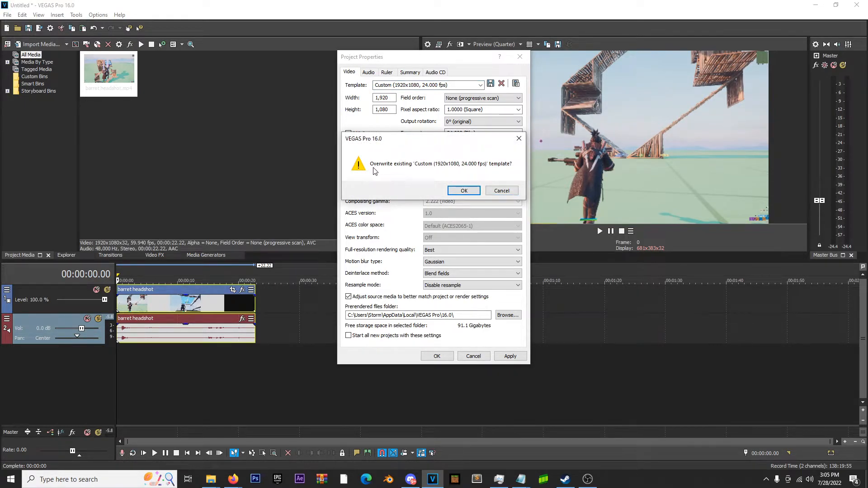
pyautogui.click(500, 191)
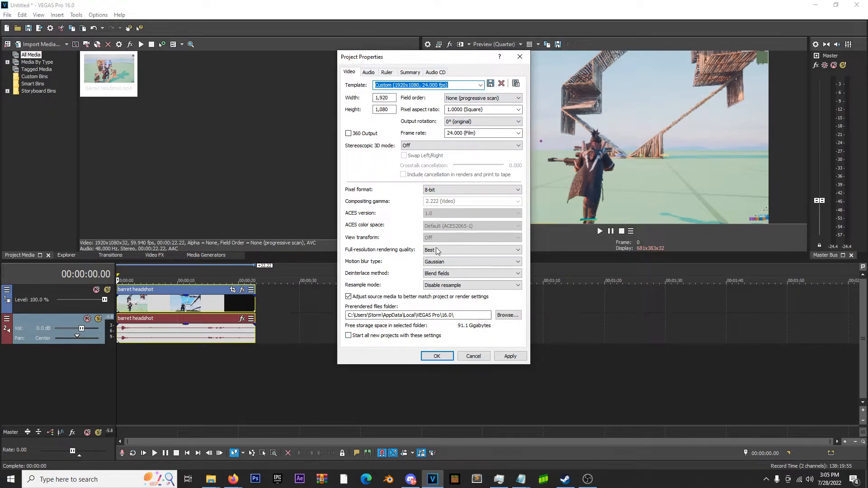
pyautogui.click(507, 356)
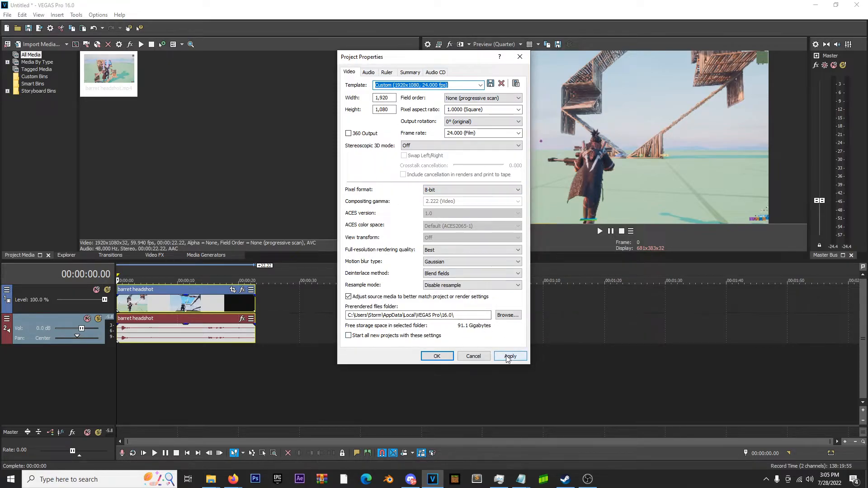
pyautogui.click(430, 357)
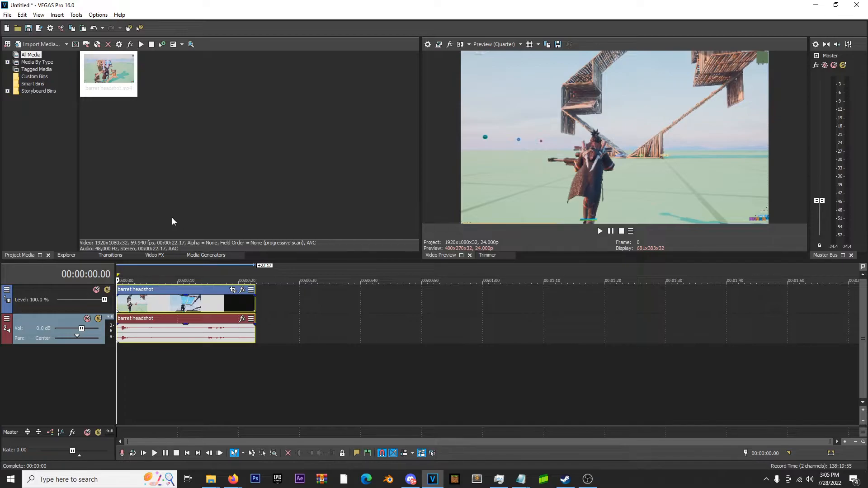
# - Raise the master bus volume to -17.2 dB and lower the system volume
pyautogui.moveTo(825, 203)
pyautogui.mouseDown()
pyautogui.moveTo(820, 181)
pyautogui.moveTo(820, 208)
pyautogui.moveTo(820, 188)
pyautogui.moveTo(819, 199)
pyautogui.mouseUp()
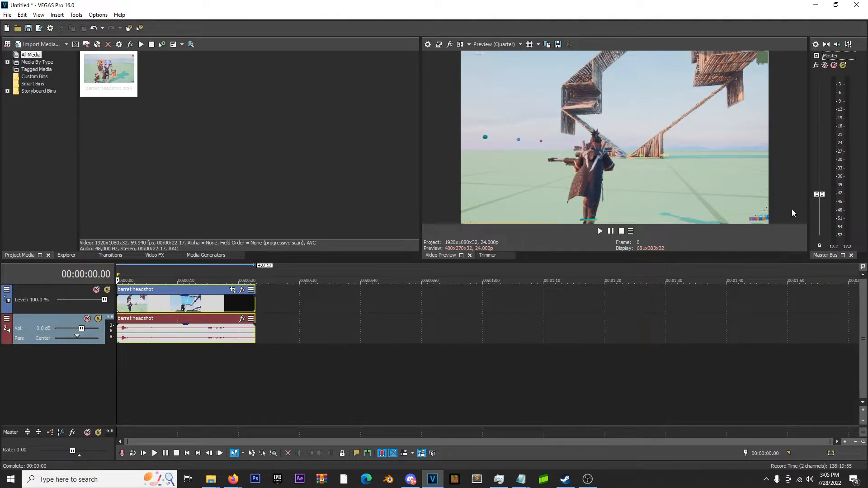
pyautogui.press('XF86AudioLowerVolume')
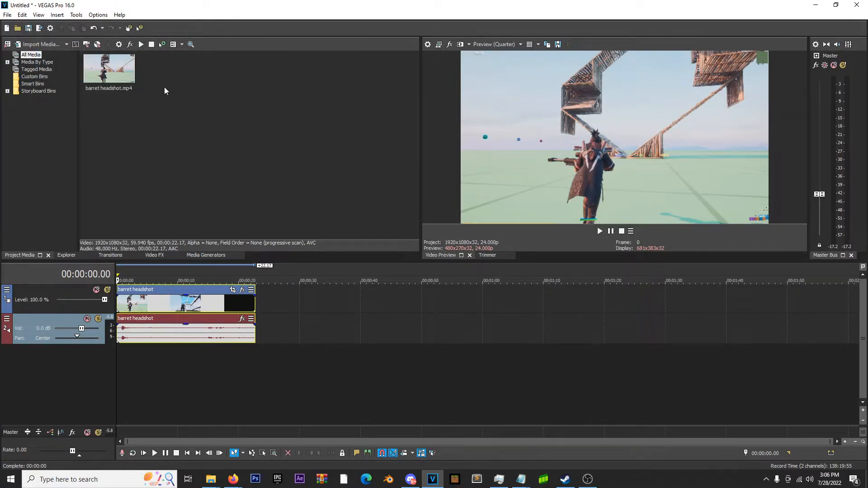
# - Save the project as test in the 2022 Fort Edits folder
pyautogui.click(28, 30)
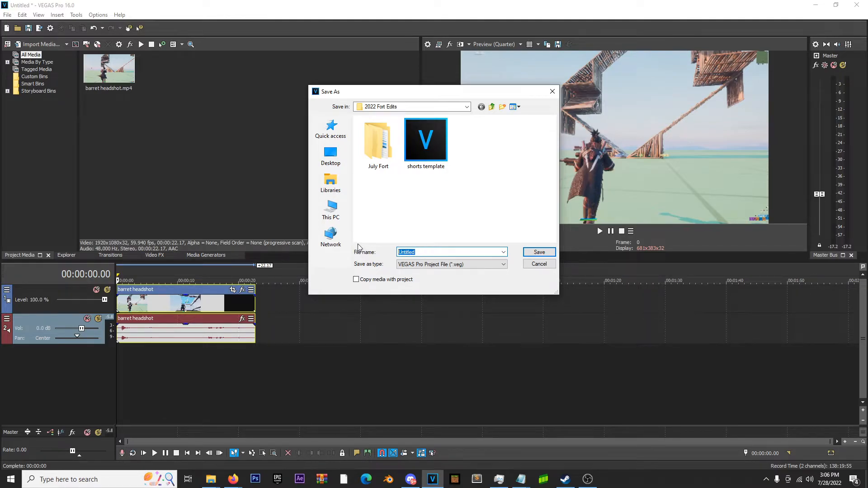
pyautogui.write('test')
pyautogui.press('Return')
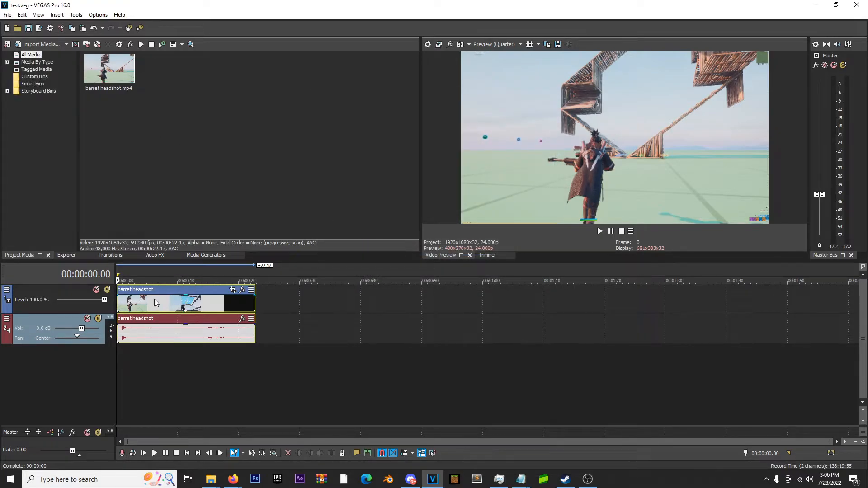
# - Split the barret headshot clip at 00:00:03.10 and again at 00:00:06.16
pyautogui.click(137, 307)
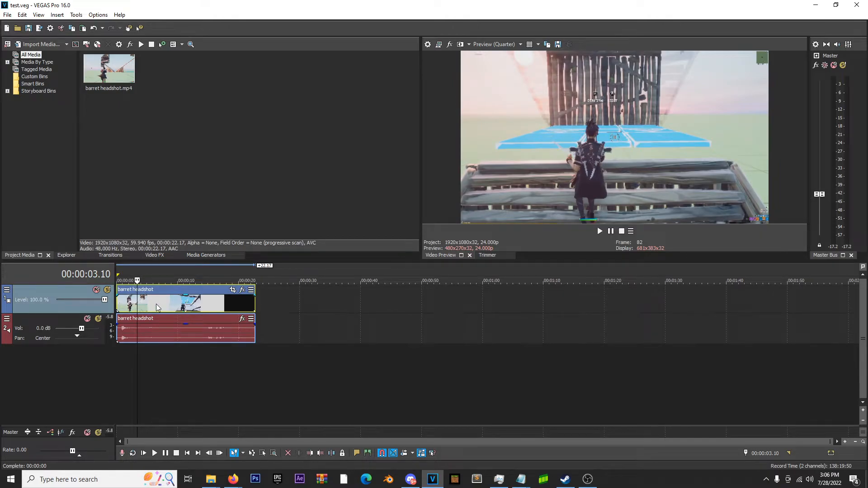
pyautogui.press('s')
pyautogui.click(157, 306)
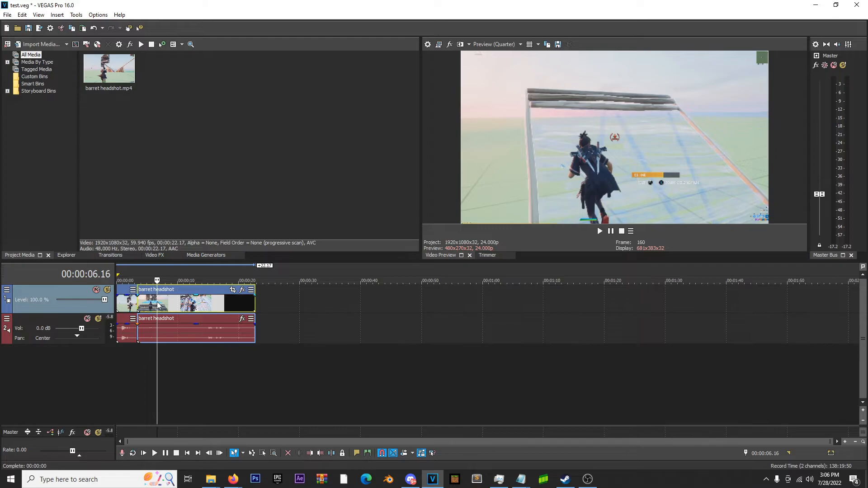
pyautogui.press('s')
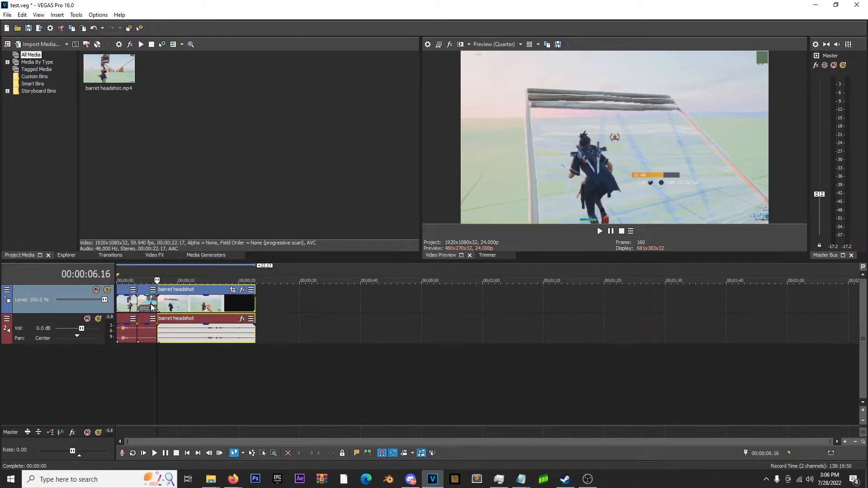
# - Delete the middle piece between the two splits and move the remaining clip against the first piece
pyautogui.click(151, 303)
pyautogui.click(140, 300)
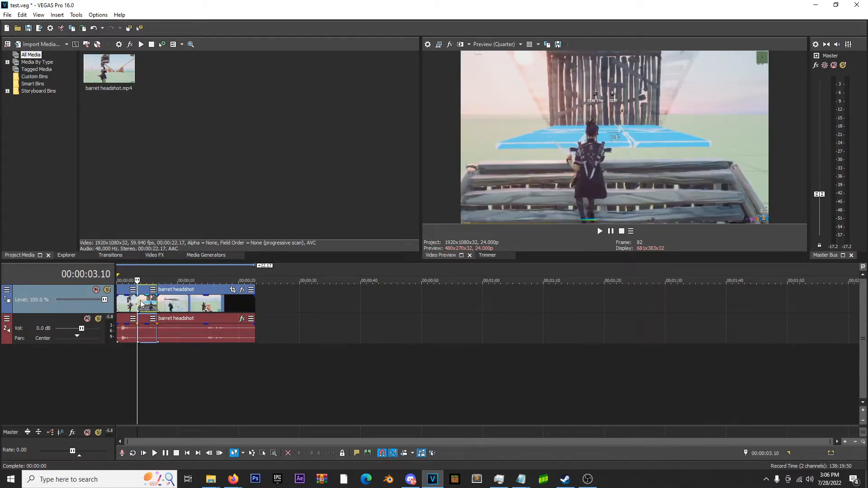
pyautogui.press('Delete')
pyautogui.moveTo(165, 306); pyautogui.dragTo(145, 305)
# - Play back across the cut from 00:00:02.05 and save the project
pyautogui.click(130, 275)
pyautogui.press('space')
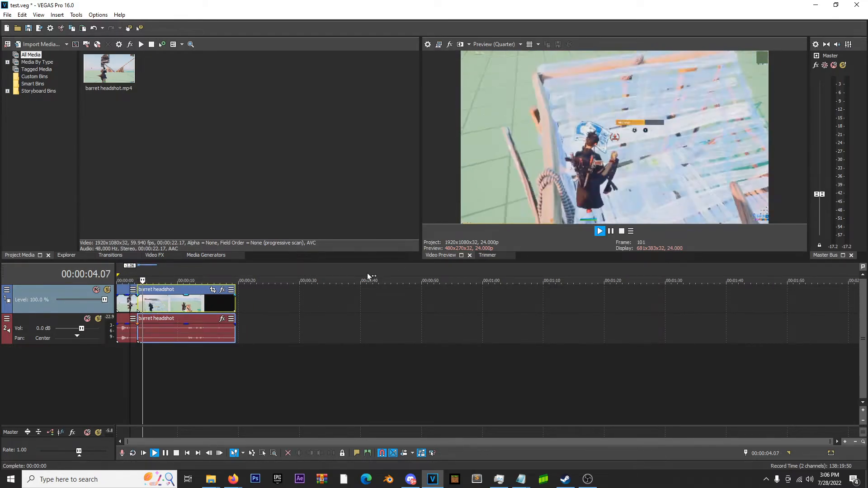
pyautogui.press('space')
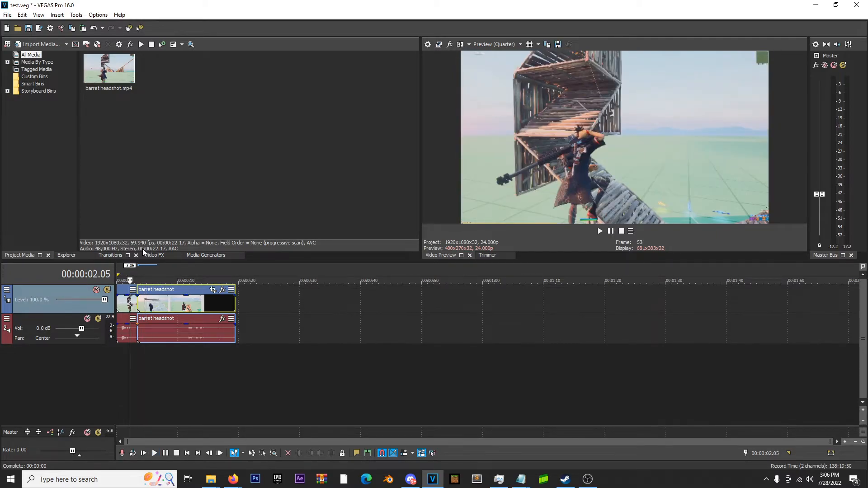
pyautogui.click(29, 31)
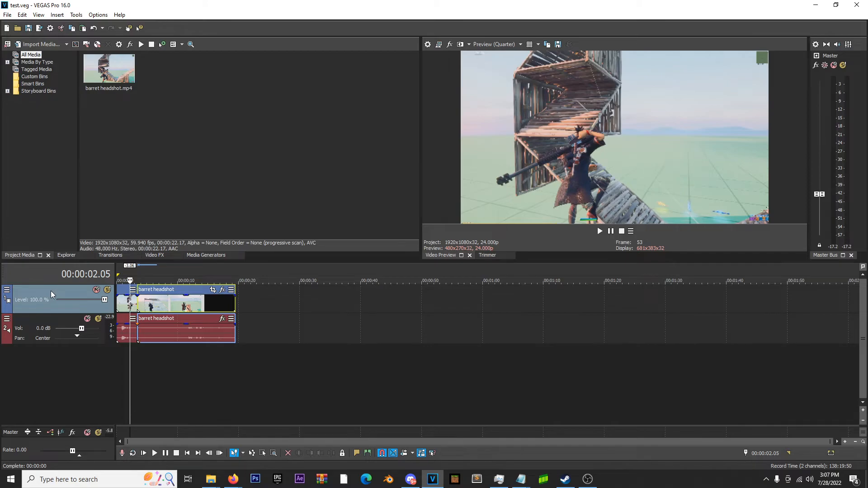
# - Insert an empty video track above the gameplay video track
pyautogui.click(34, 318)
pyautogui.click(40, 300)
pyautogui.rightClick(268, 296)
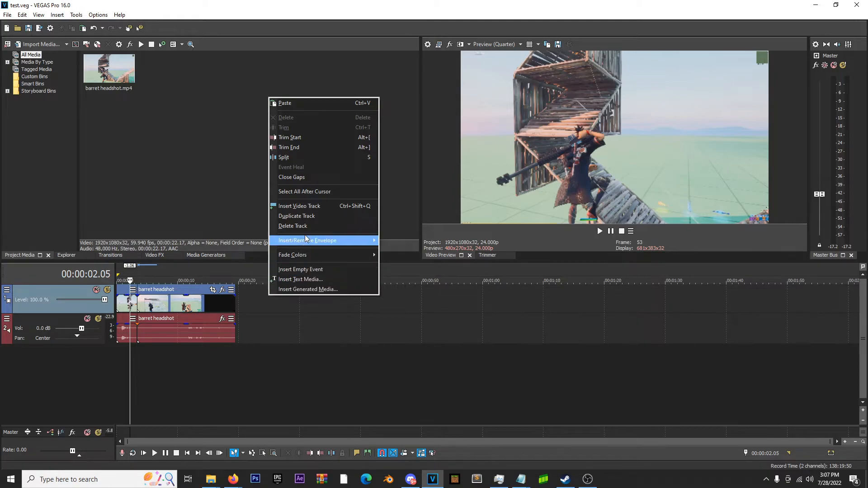
pyautogui.click(313, 207)
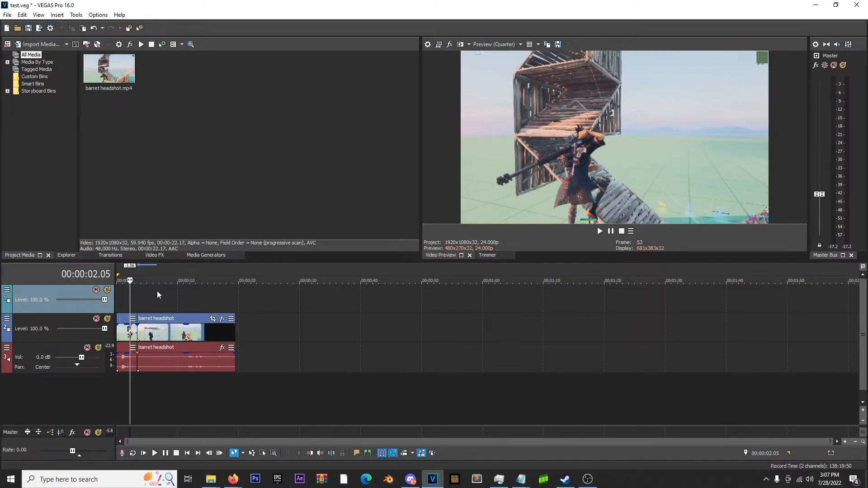
# - Insert an empty audio track above the gameplay audio track
pyautogui.click(21, 349)
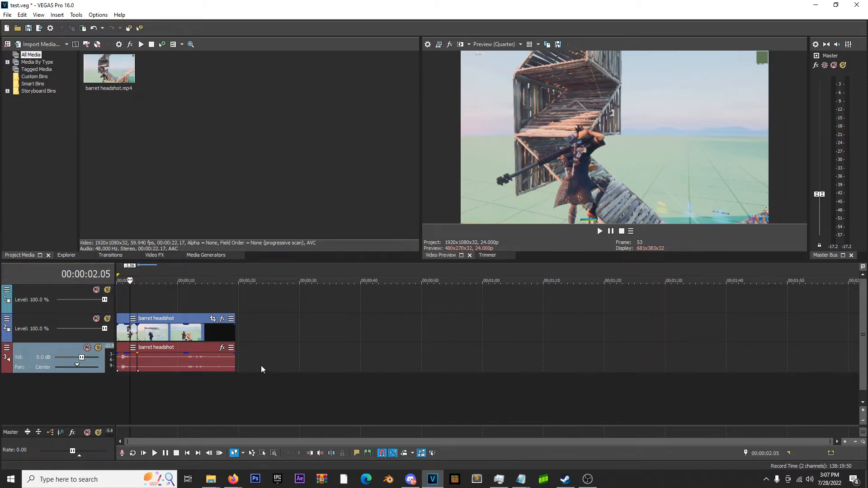
pyautogui.click(175, 359)
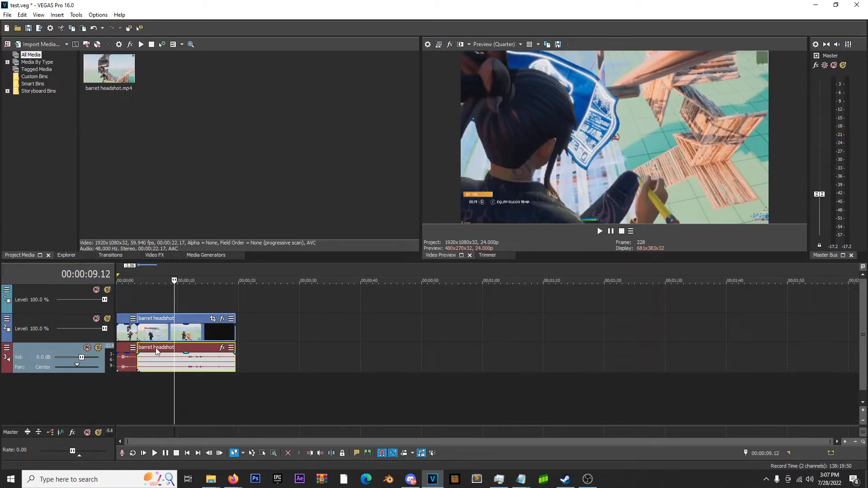
pyautogui.rightClick(257, 358)
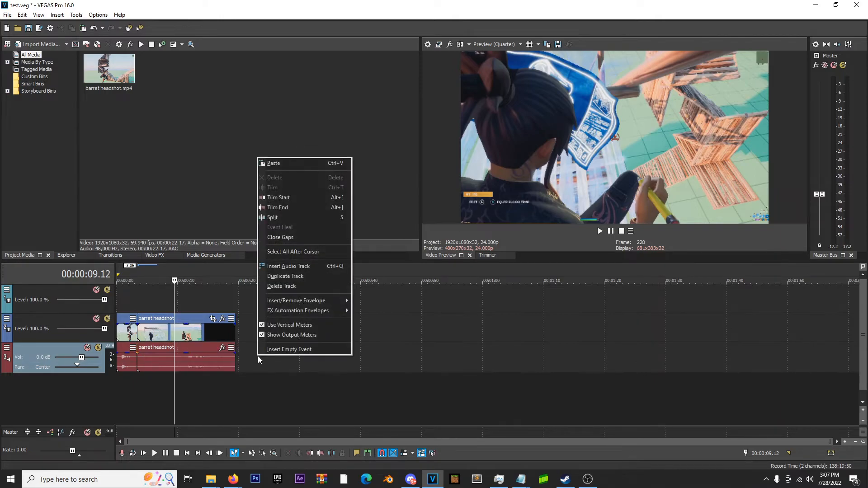
pyautogui.click(314, 267)
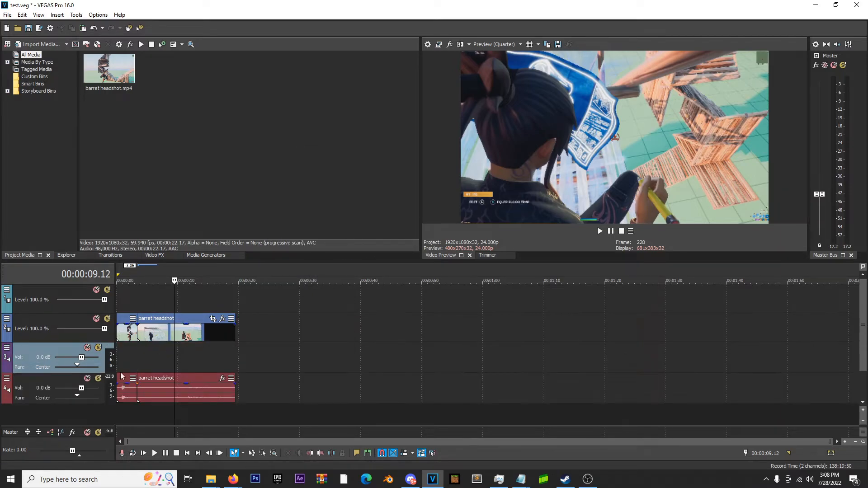
pyautogui.click(118, 271)
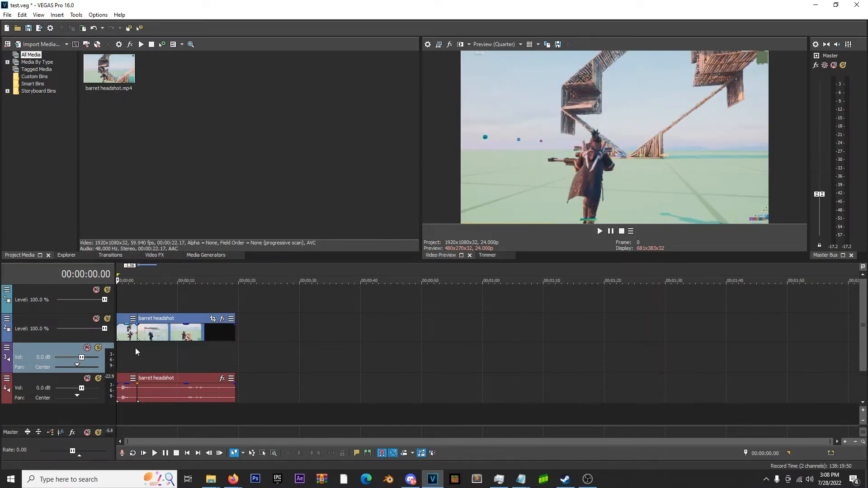
pyautogui.click(131, 349)
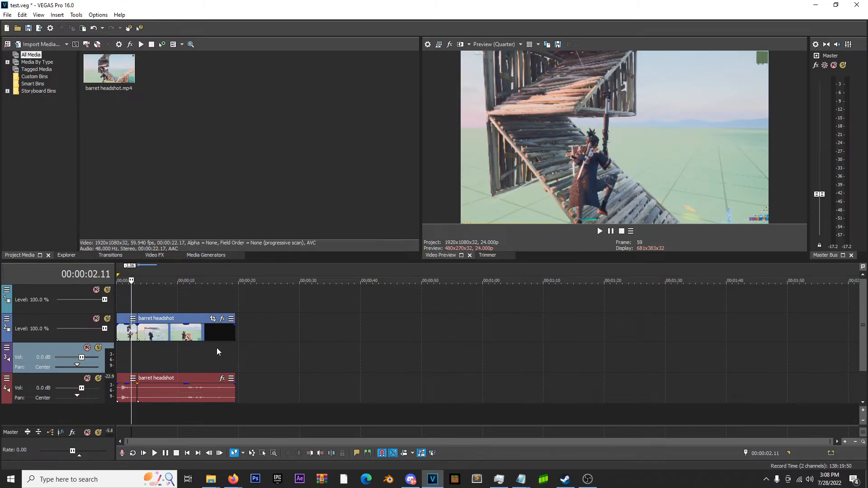
pyautogui.click(260, 359)
pyautogui.click(275, 358)
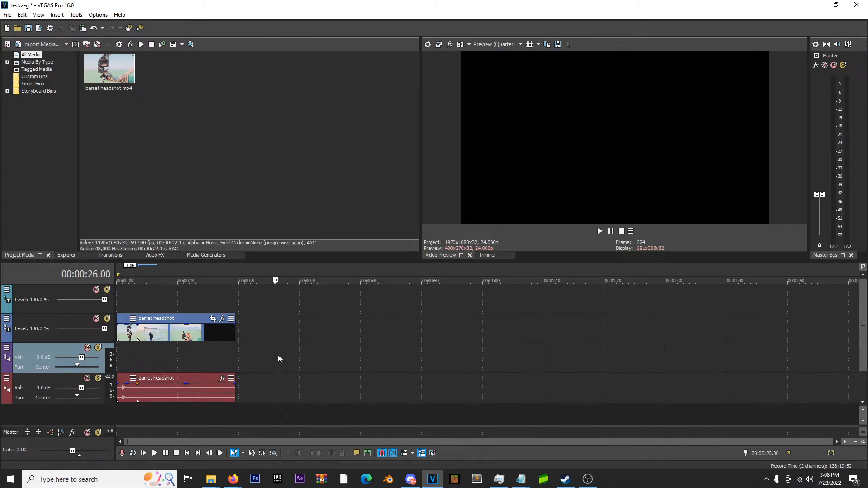
pyautogui.click(121, 357)
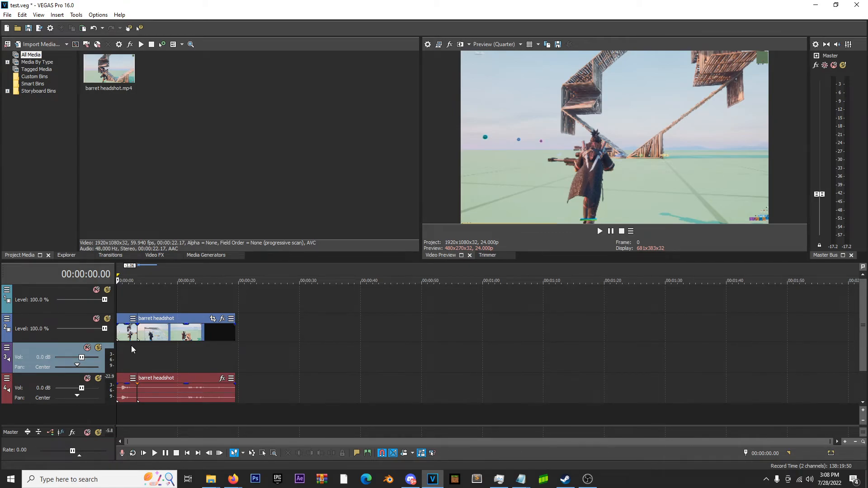
pyautogui.click(189, 354)
pyautogui.click(252, 355)
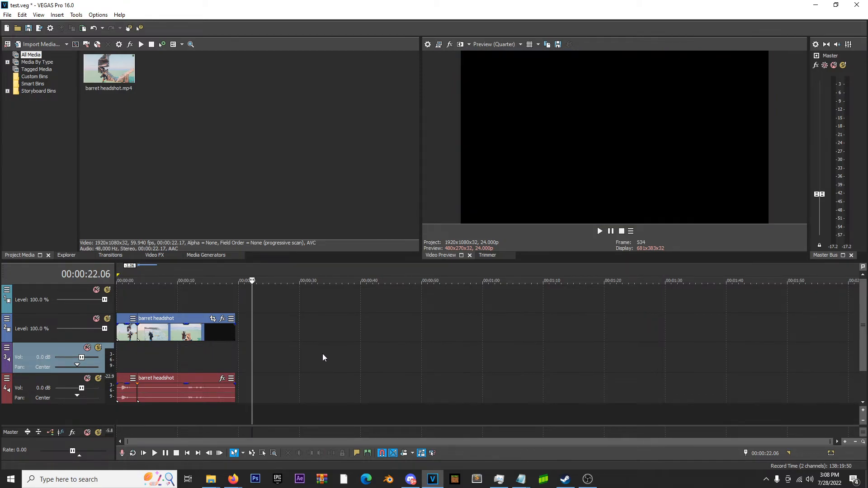
# - Arm the empty audio track above the gameplay audio for recording, accepting the default recorded files folder
pyautogui.click(8, 350)
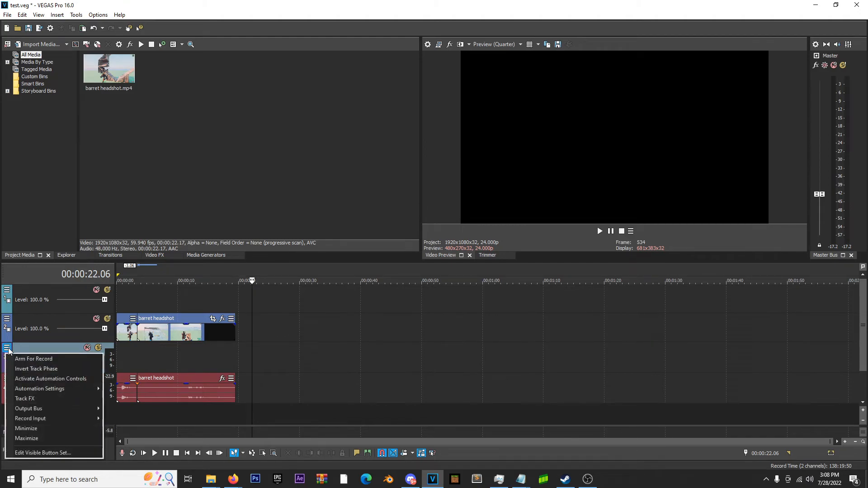
pyautogui.click(34, 360)
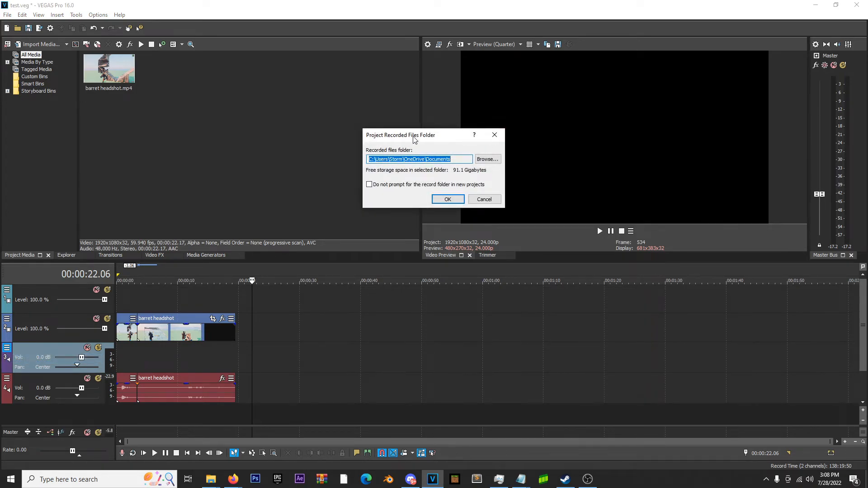
pyautogui.click(446, 200)
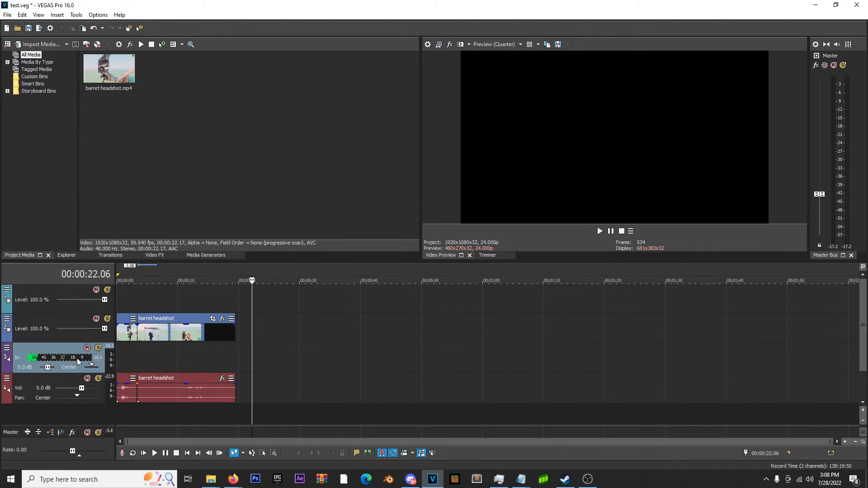
# - Record an audio clip about 3 seconds long on the armed track from 00:00:22.06 and keep the recorded file
pyautogui.click(123, 455)
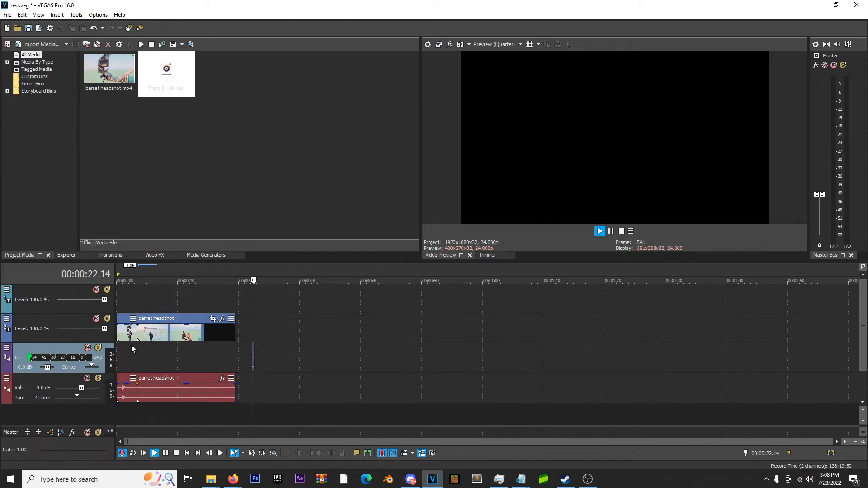
pyautogui.click(123, 454)
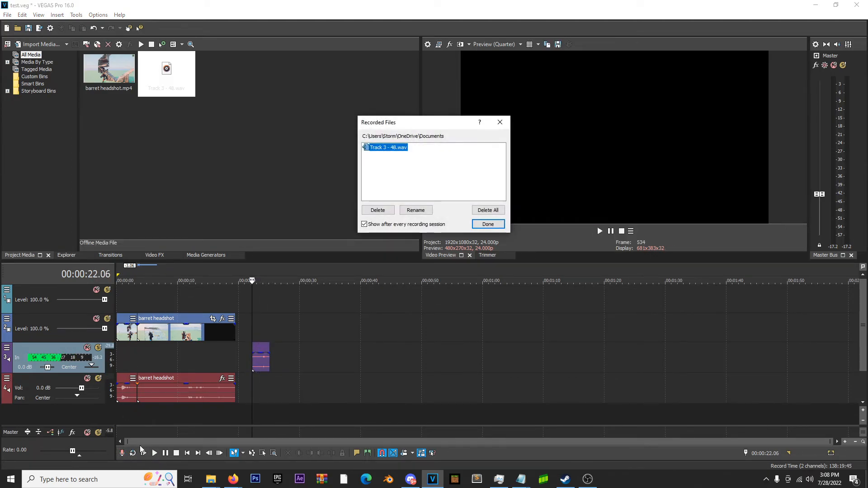
pyautogui.click(489, 224)
# - Play back the recorded audio clip, stop playback, and return the playhead to the start of the timeline
pyautogui.press('space')
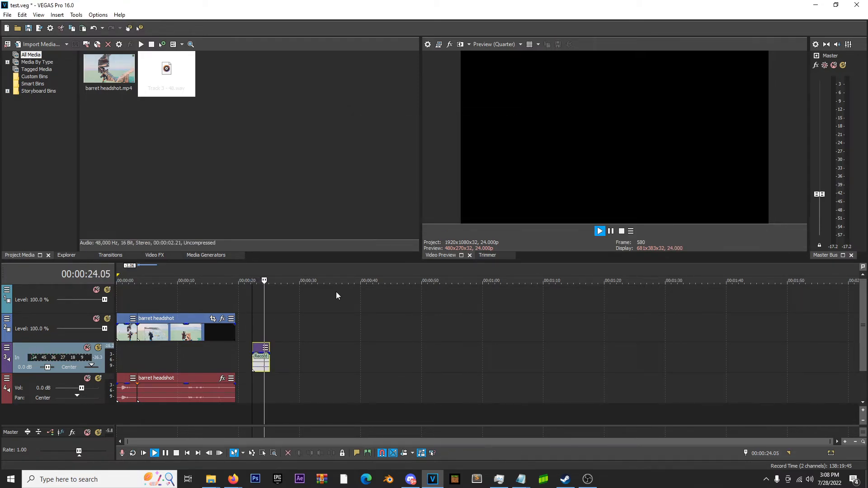
pyautogui.press('space')
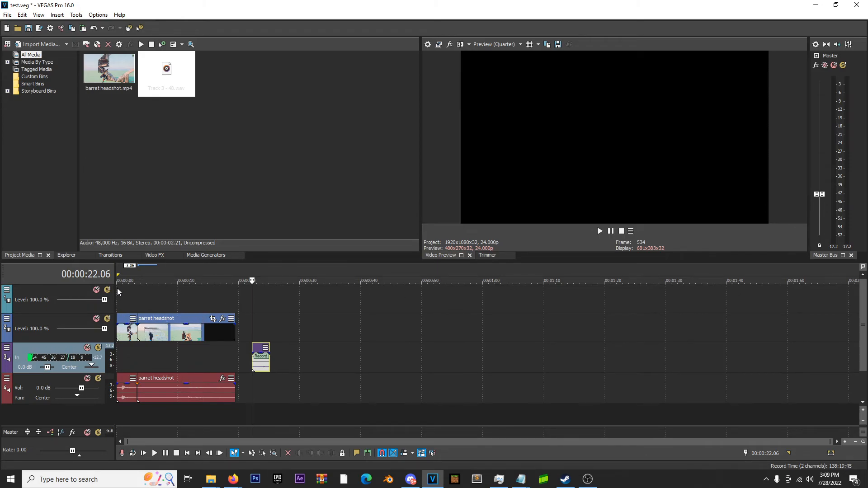
pyautogui.click(117, 272)
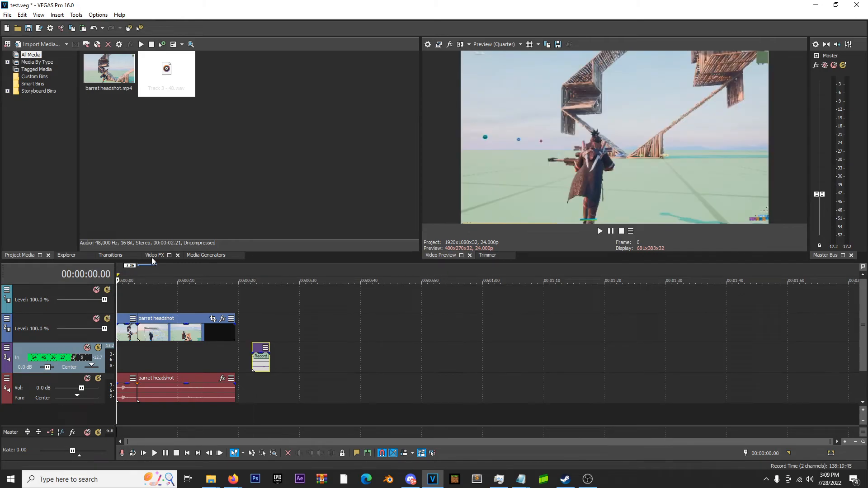